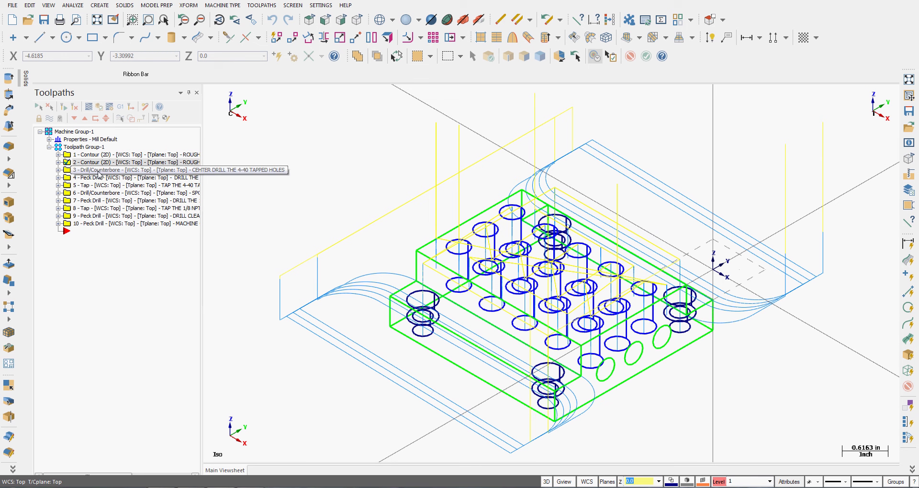
Select the first Contour (2D) operation and zoom out on the part.
{"action": "left_click", "coordinate": [68, 158]}
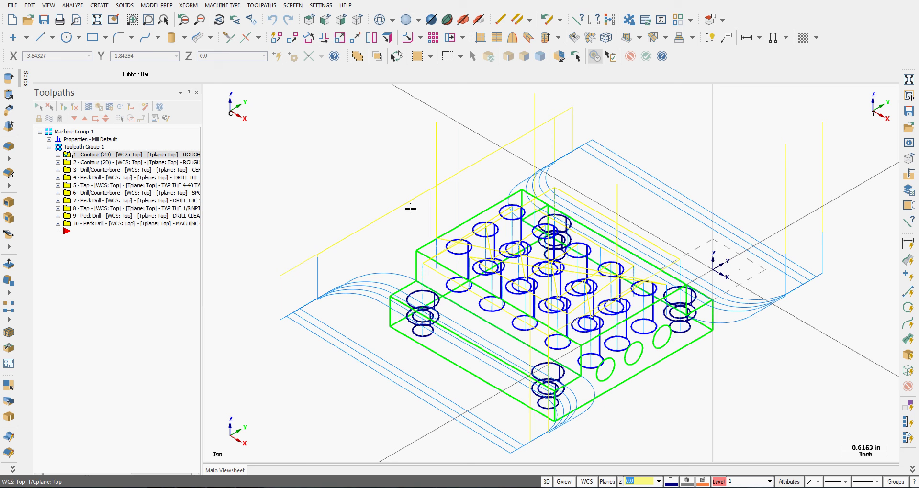
{"action": "scroll", "coordinate": [457, 330], "scroll_direction": "down", "scroll_amount": 5}
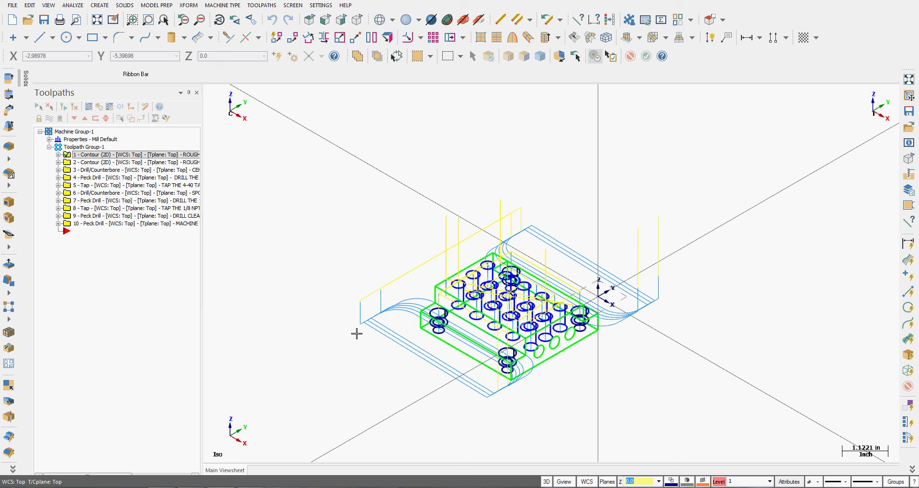
Start a Toolpaths Transform operation and move its parameters dialog aside.
{"action": "left_click", "coordinate": [264, 7]}
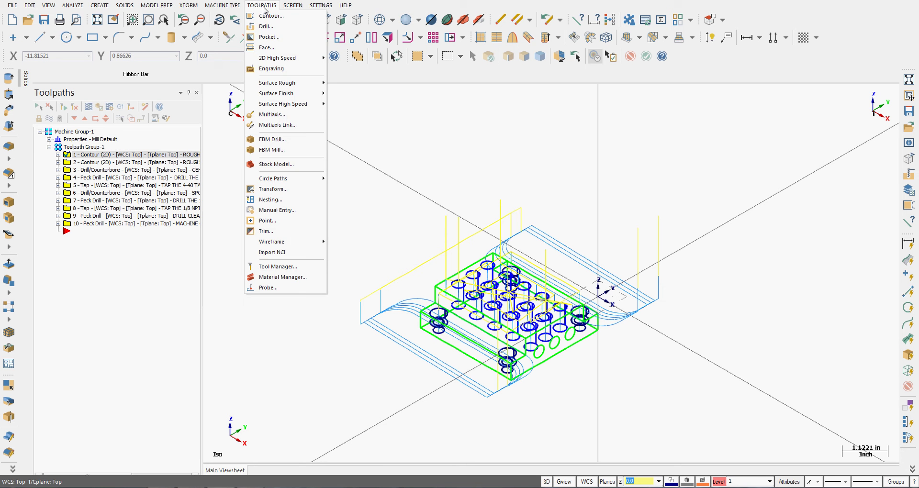
{"action": "left_click", "coordinate": [280, 191]}
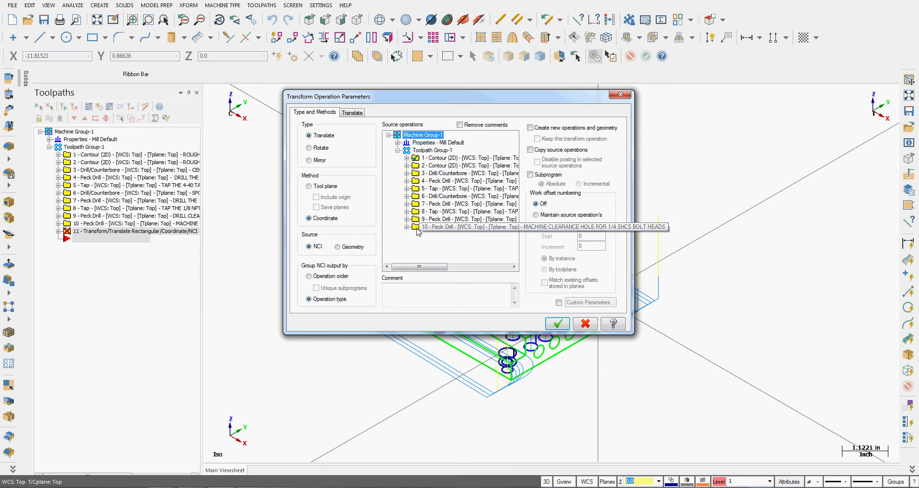
{"action": "left_click_drag", "start_coordinate": [441, 98], "coordinate": [237, 107]}
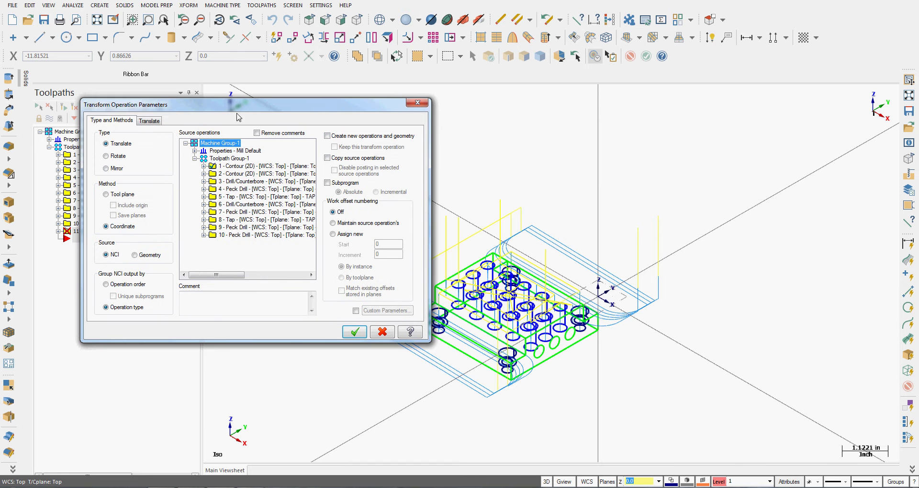
Enable Copy source operations and Disable posting, and assign new work offsets from 0, increment 1.
{"action": "left_click", "coordinate": [328, 160]}
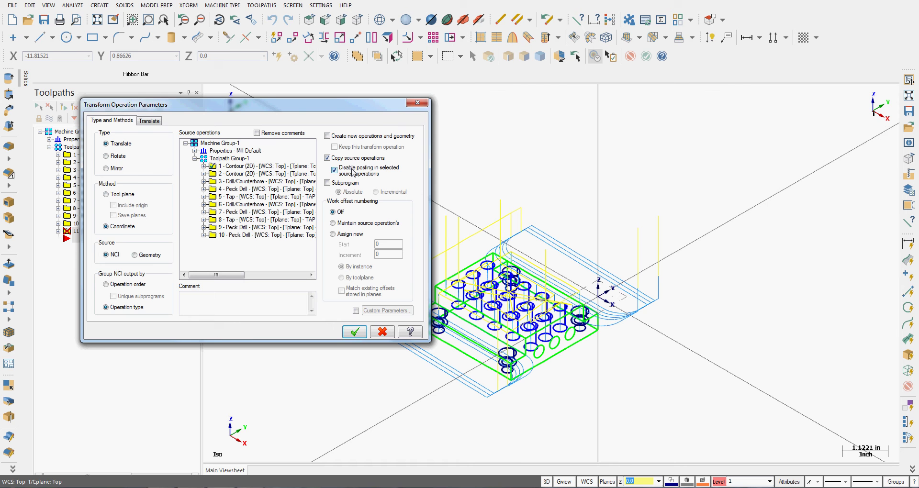
{"action": "left_click", "coordinate": [354, 110]}
{"action": "left_click_drag", "start_coordinate": [356, 114], "coordinate": [494, 108]}
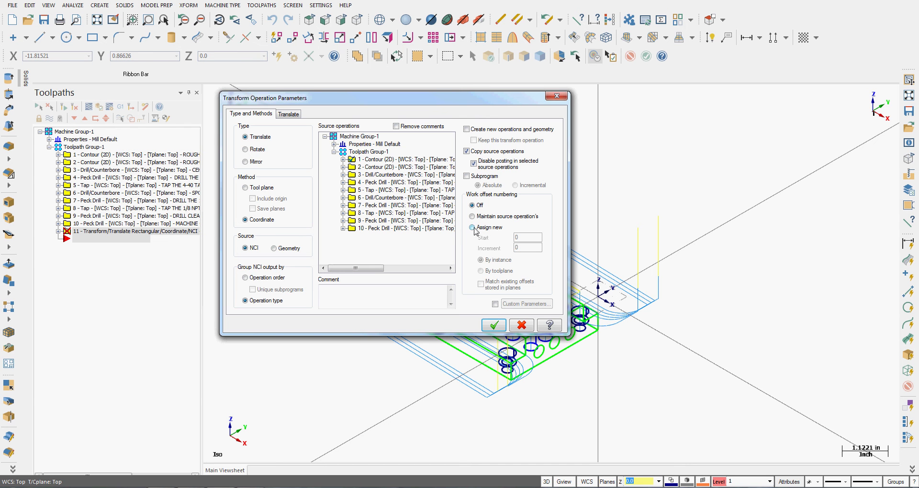
{"action": "left_click", "coordinate": [473, 228]}
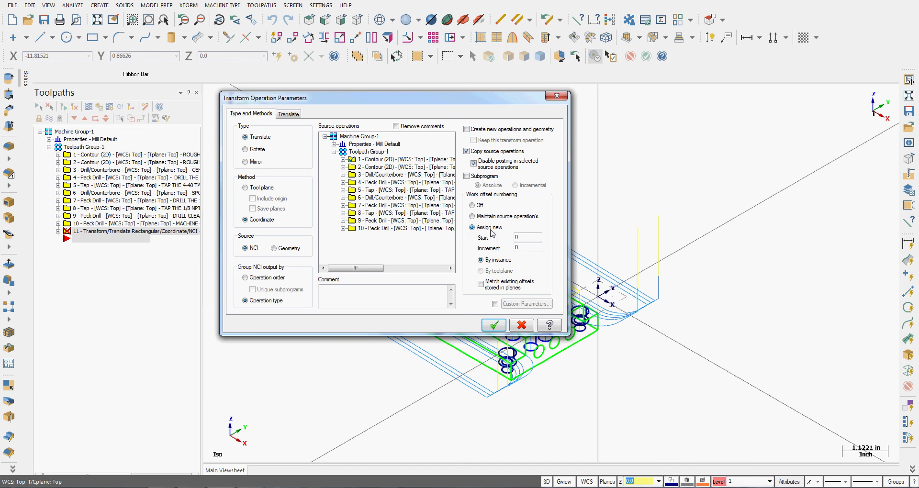
{"action": "double_click", "coordinate": [515, 248]}
Set a rectangular translate of 3 by 2 instances spaced -6.0 in X and -5.0 in Y.
{"action": "left_click", "coordinate": [292, 115]}
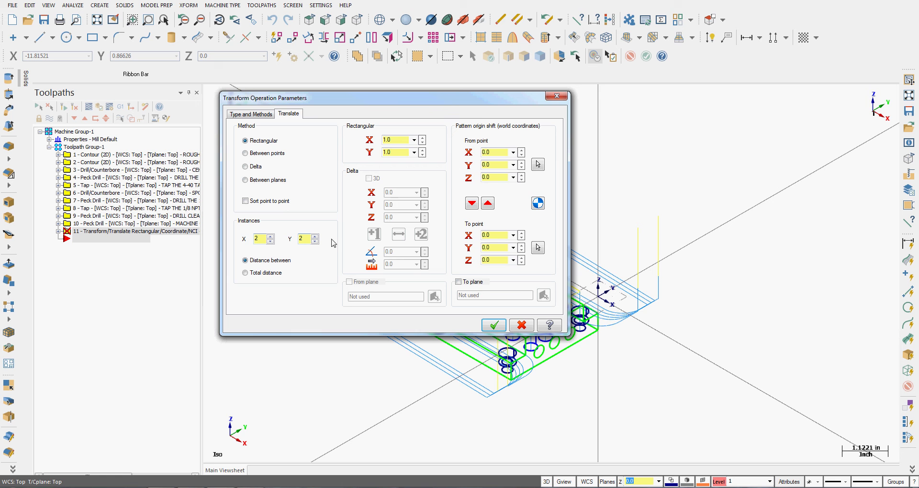
{"action": "left_click", "coordinate": [270, 236]}
{"action": "double_click", "coordinate": [391, 140]}
{"action": "double_click", "coordinate": [391, 152]}
{"action": "left_click_drag", "start_coordinate": [361, 98], "coordinate": [390, 145]}
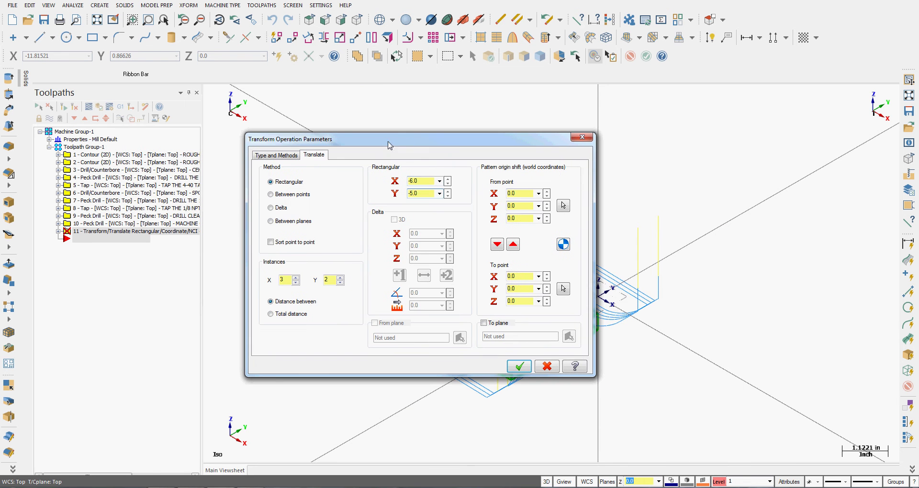
{"action": "left_click", "coordinate": [431, 193]}
{"action": "left_click", "coordinate": [284, 157]}
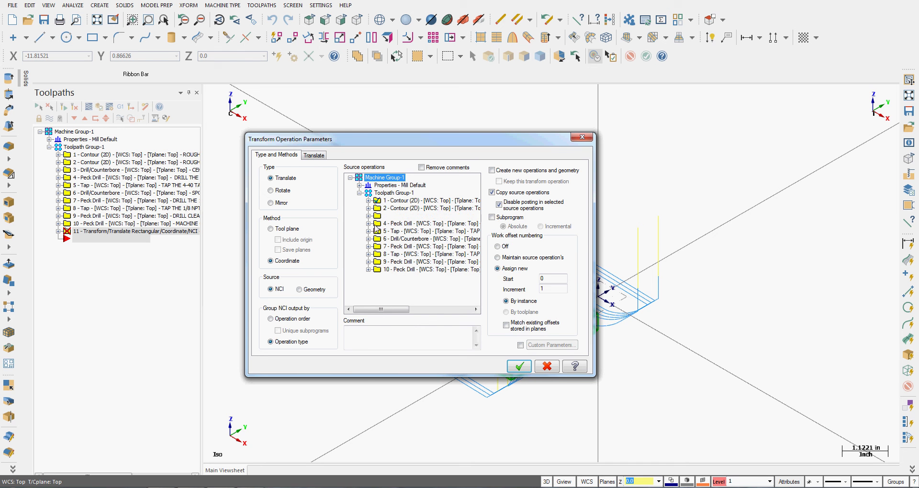
{"action": "left_click", "coordinate": [314, 155]}
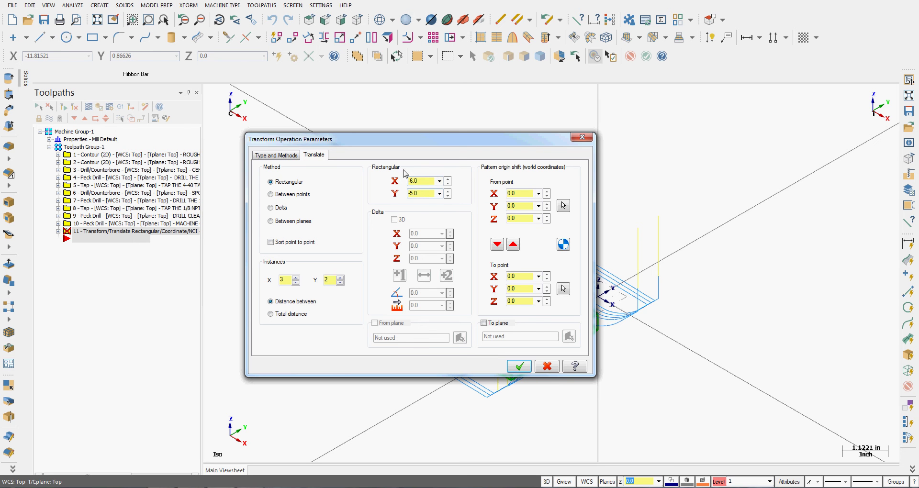
Apply the transform to copy the toolpaths into the 3x2 array and fit the view.
{"action": "left_click", "coordinate": [266, 157]}
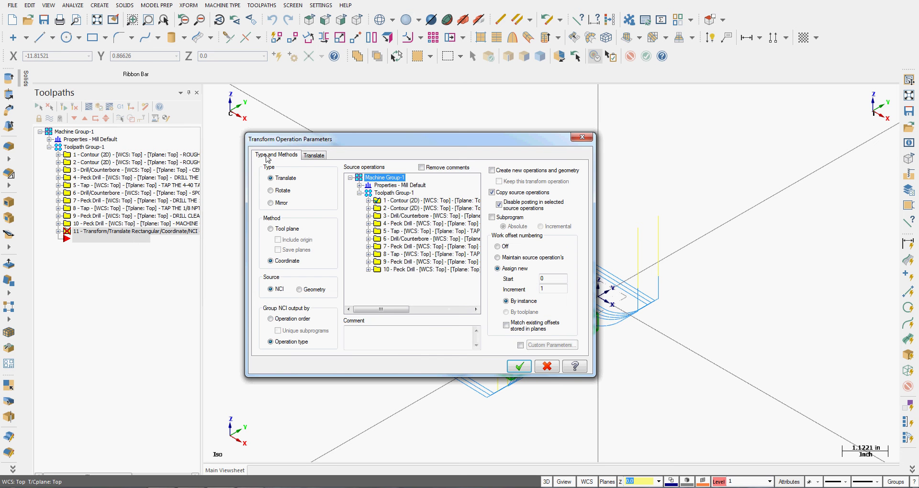
{"action": "left_click", "coordinate": [516, 366]}
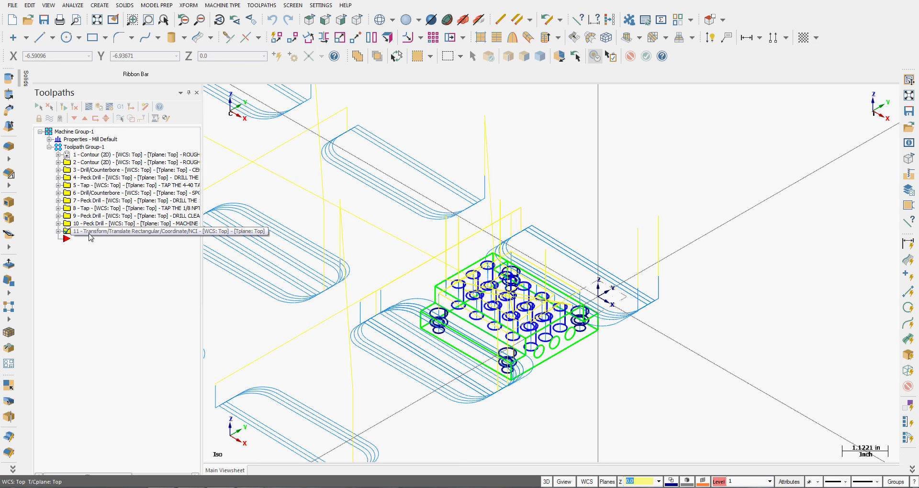
{"action": "left_click", "coordinate": [96, 20]}
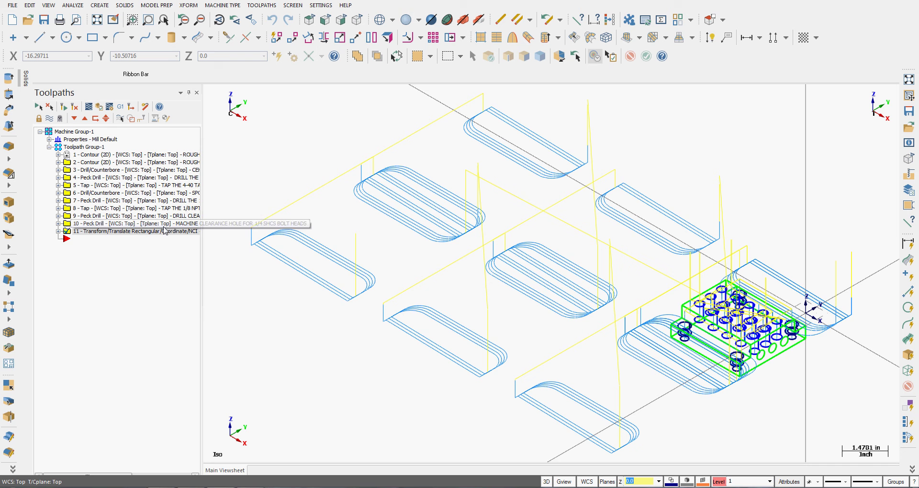
Reopen operation 11's parameters and confirm them to regenerate the translate.
{"action": "double_click", "coordinate": [86, 231]}
{"action": "left_click", "coordinate": [88, 239]}
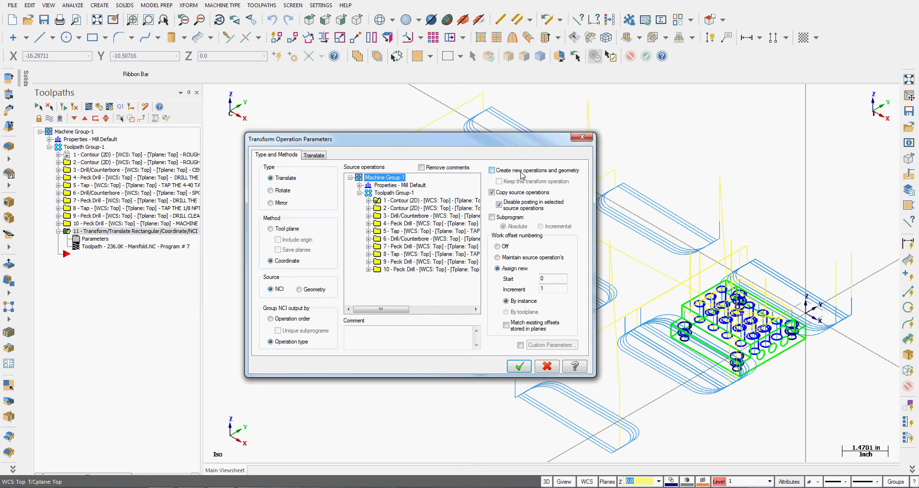
{"action": "left_click", "coordinate": [526, 369]}
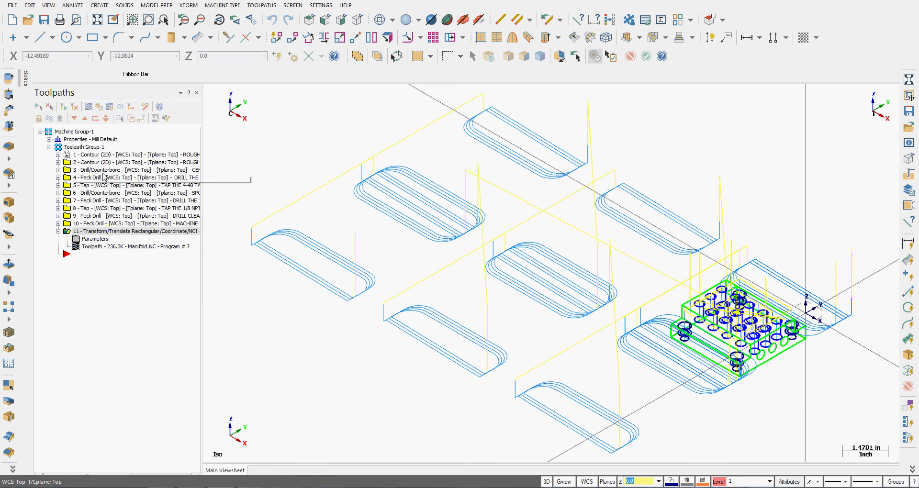
Post only the selected transform operation, overwriting the existing Manifold.NC file.
{"action": "left_click", "coordinate": [120, 110]}
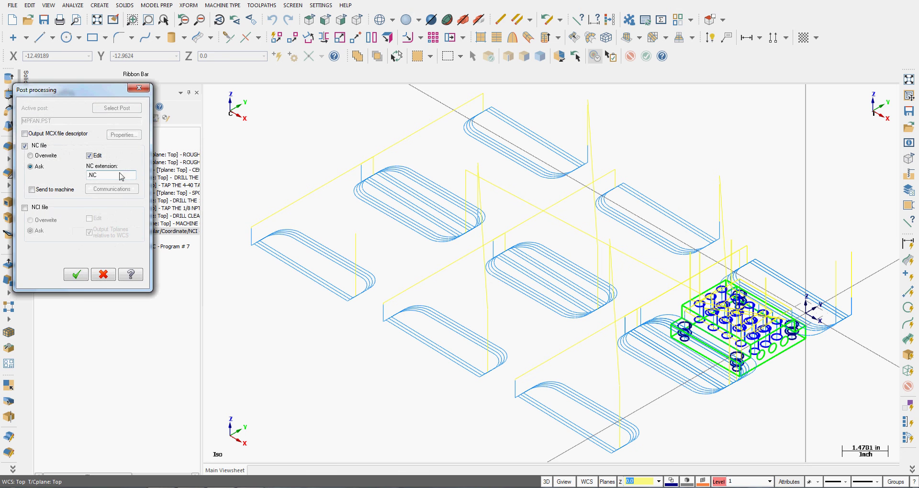
{"action": "left_click", "coordinate": [76, 274]}
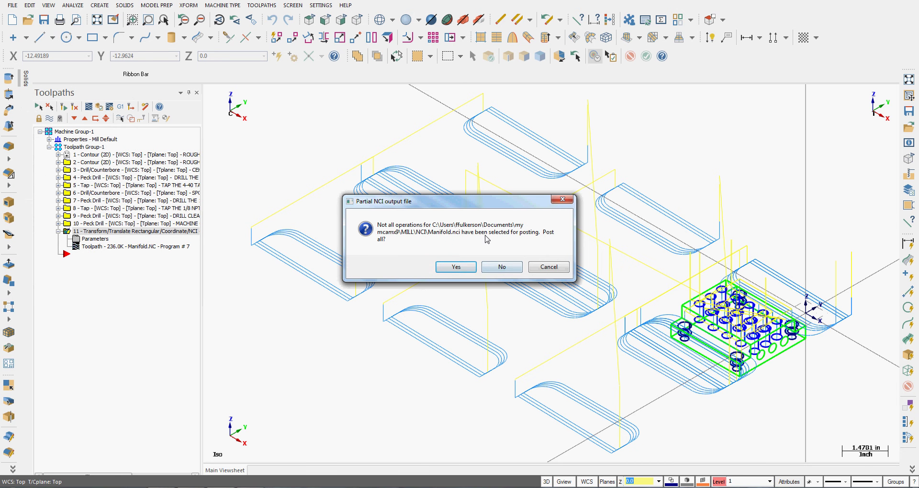
{"action": "left_click", "coordinate": [501, 268]}
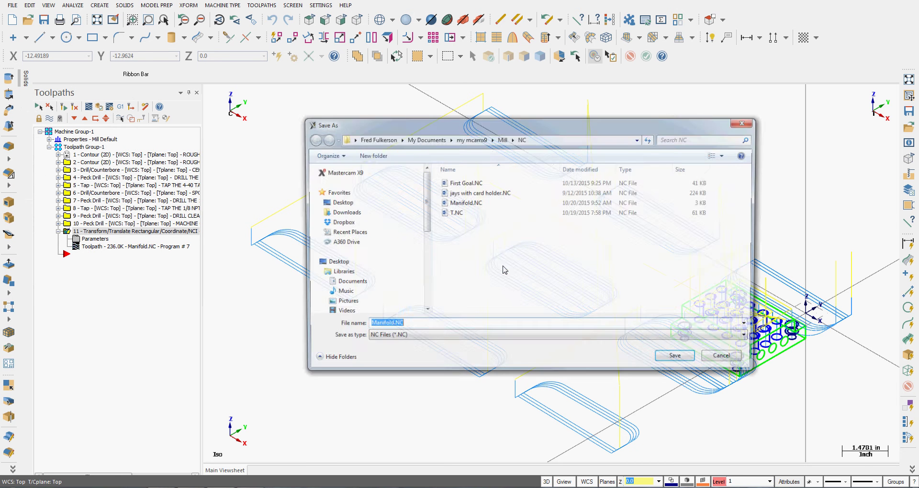
{"action": "left_click", "coordinate": [678, 360]}
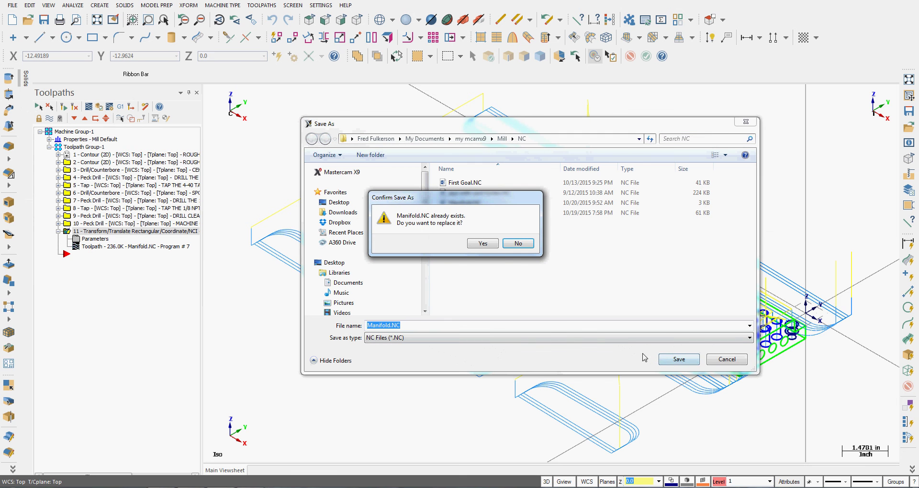
{"action": "left_click", "coordinate": [482, 244]}
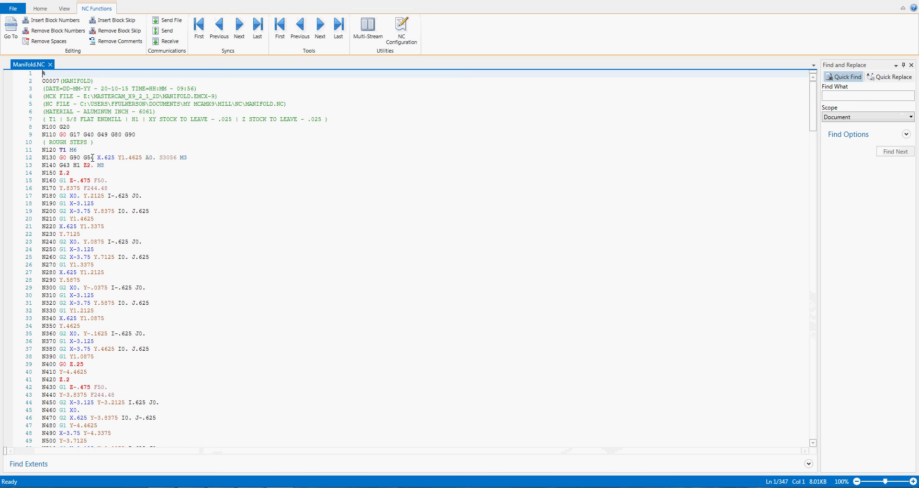
Scroll through Manifold.NC checking the G55–G59 offset repeats, then close Code Expert.
{"action": "scroll", "coordinate": [123, 308], "scroll_direction": "down", "scroll_amount": 14}
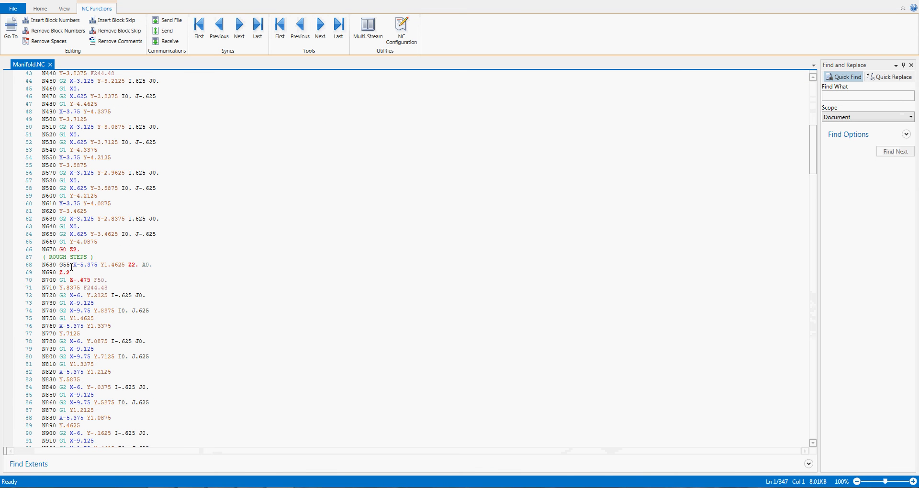
{"action": "left_click", "coordinate": [70, 266]}
{"action": "scroll", "coordinate": [82, 269], "scroll_direction": "down", "scroll_amount": 15}
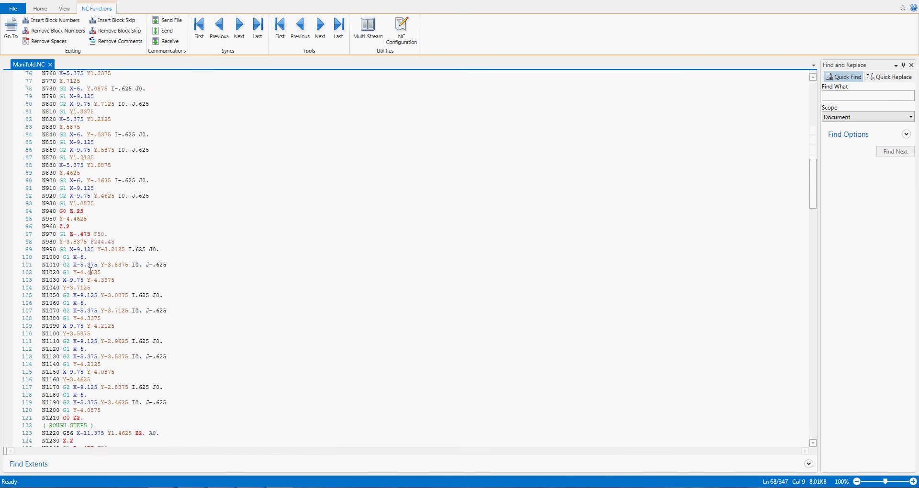
{"action": "scroll", "coordinate": [90, 271], "scroll_direction": "down", "scroll_amount": 3}
{"action": "scroll", "coordinate": [75, 273], "scroll_direction": "down", "scroll_amount": 19}
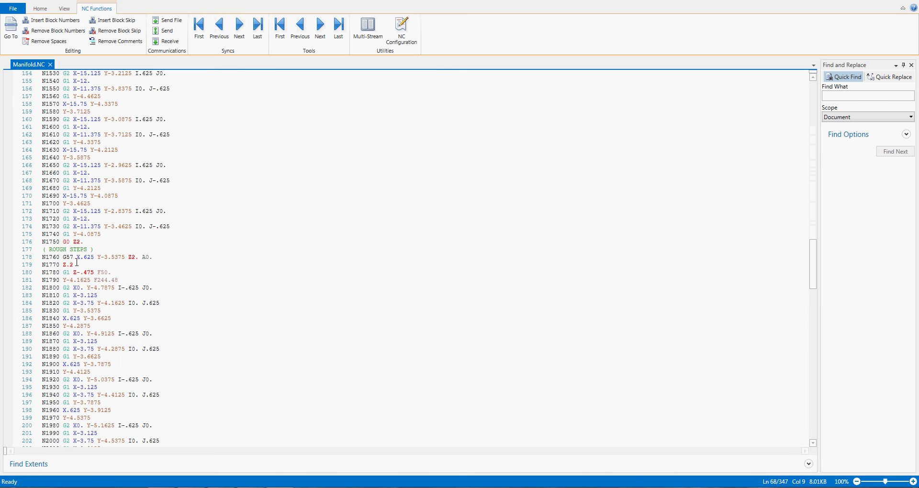
{"action": "scroll", "coordinate": [76, 262], "scroll_direction": "down", "scroll_amount": 20}
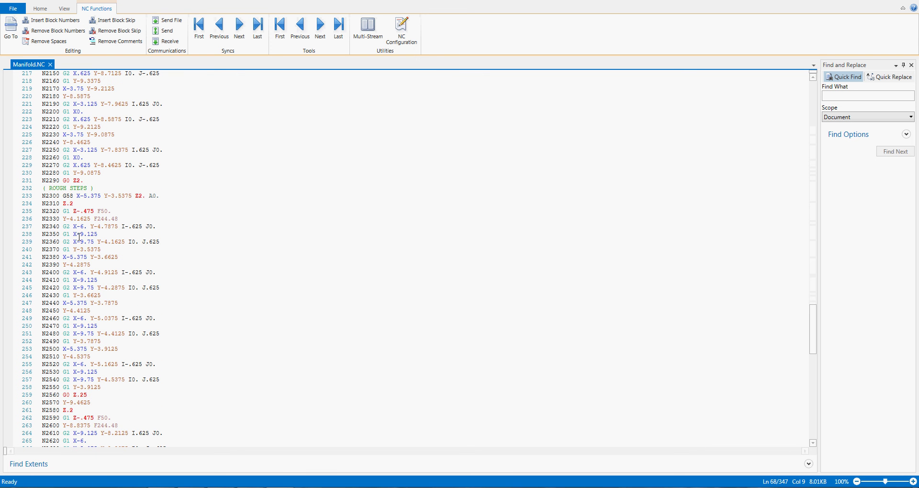
{"action": "scroll", "coordinate": [77, 207], "scroll_direction": "down", "scroll_amount": 17}
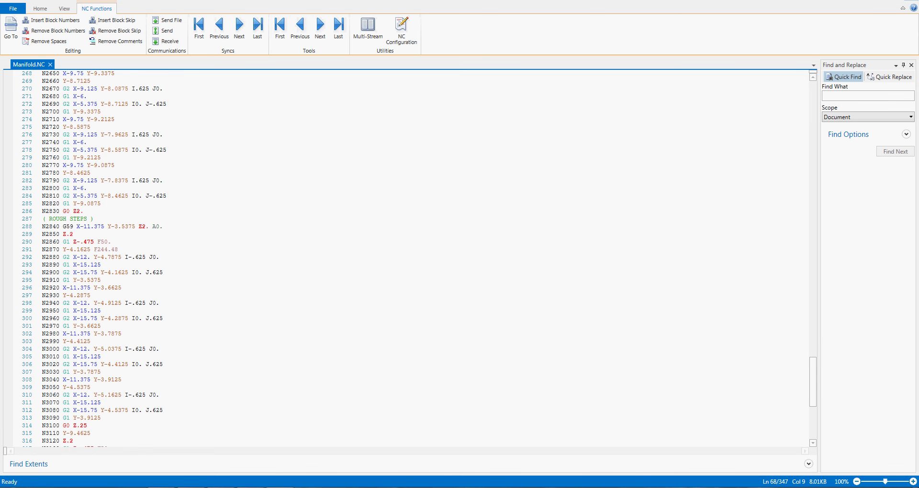
{"action": "left_click", "coordinate": [914, 0]}
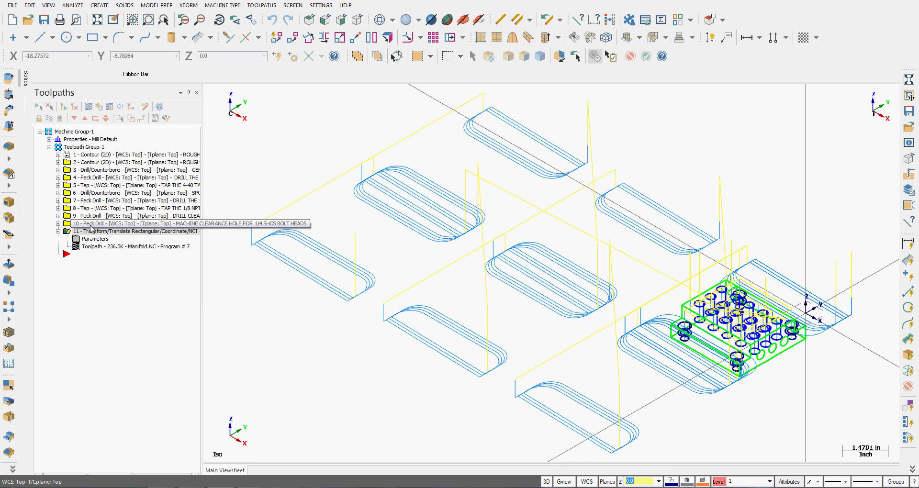
Create a second translate transform using only contour operation 2 as source, then select operation 11.
{"action": "left_click", "coordinate": [260, 6]}
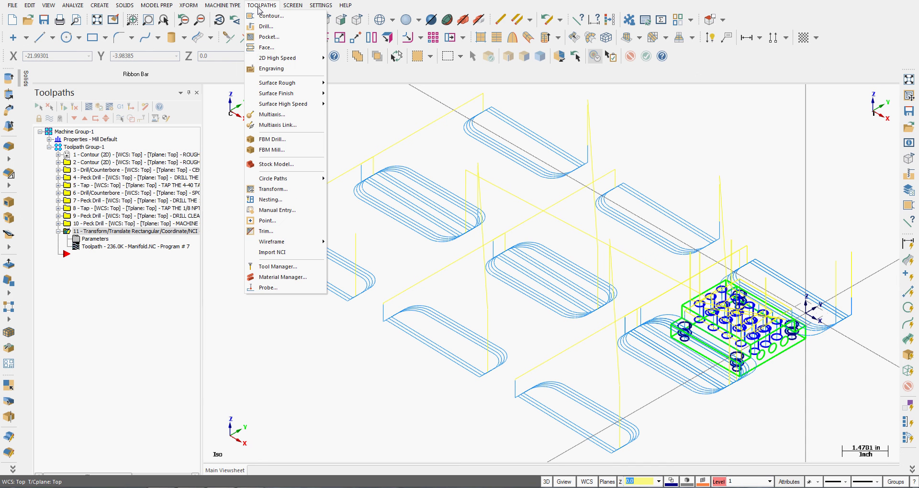
{"action": "left_click", "coordinate": [261, 191]}
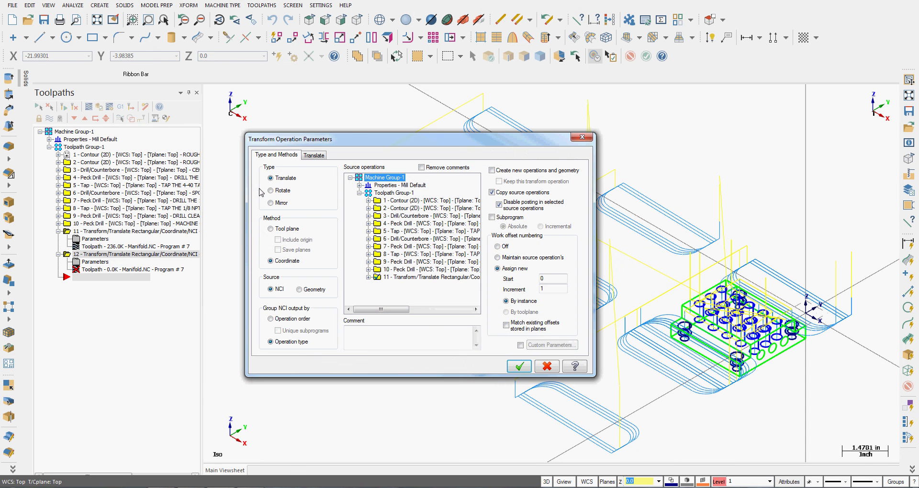
{"action": "left_click", "coordinate": [377, 210]}
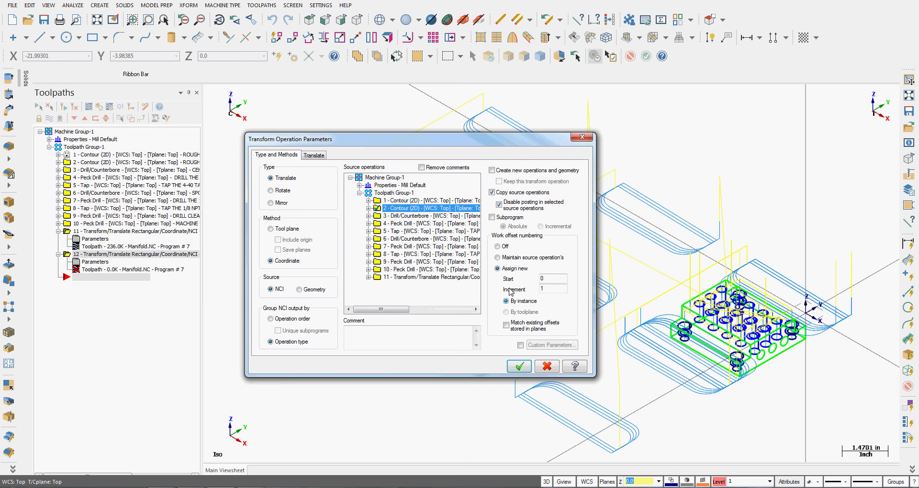
{"action": "left_click", "coordinate": [311, 156]}
{"action": "left_click", "coordinate": [286, 155]}
{"action": "left_click", "coordinate": [520, 367]}
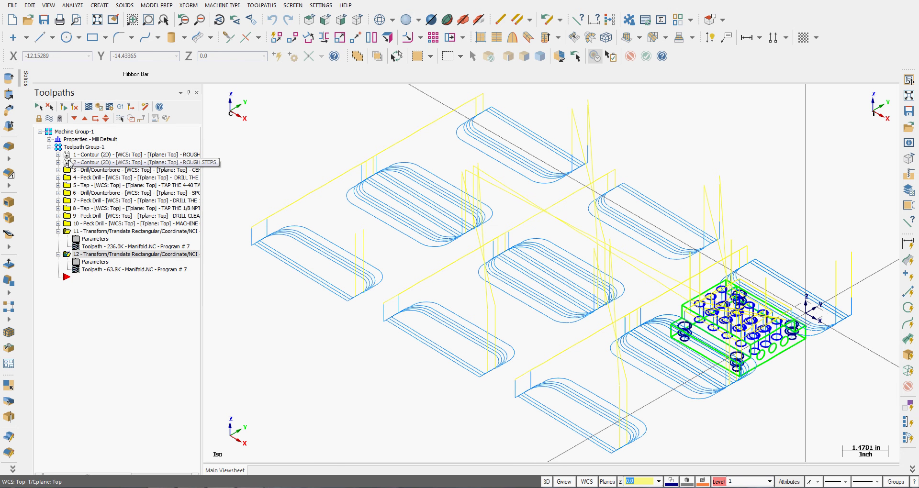
{"action": "left_click", "coordinate": [67, 232]}
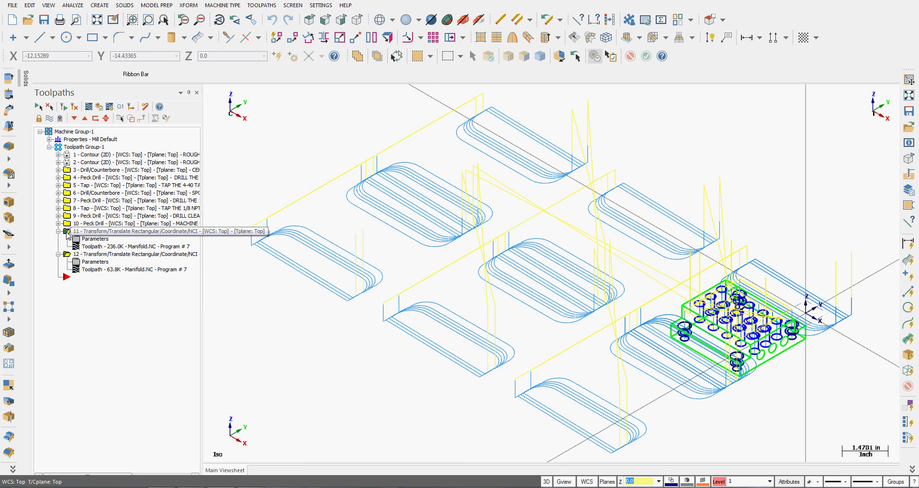